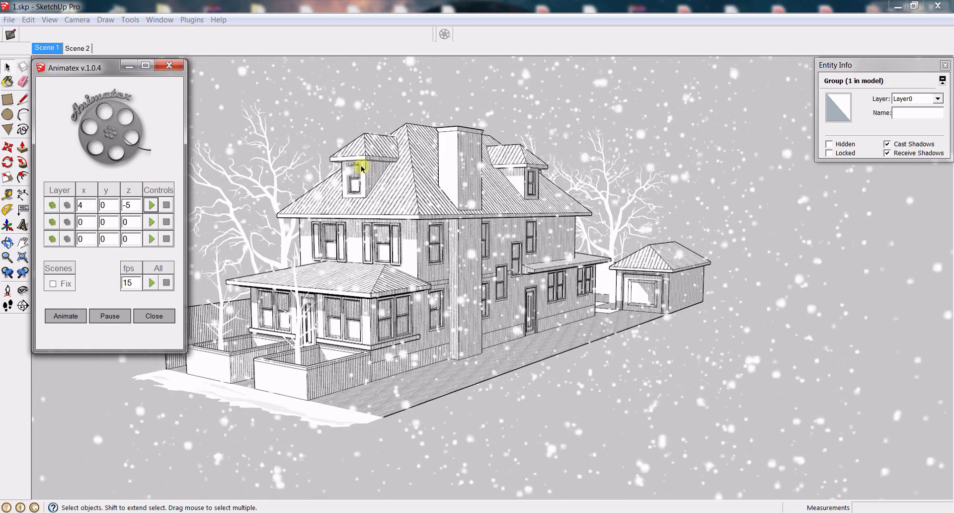
Examine how the selected snow texture planes are arranged around the house from several angles
{"action": "middle_click_drag", "start_coordinate": [492, 338], "coordinate": [570, 342]}
{"action": "scroll", "coordinate": [570, 342], "scroll_direction": "down", "scroll_amount": 5}
{"action": "scroll", "coordinate": [441, 356], "scroll_direction": "down", "scroll_amount": 3}
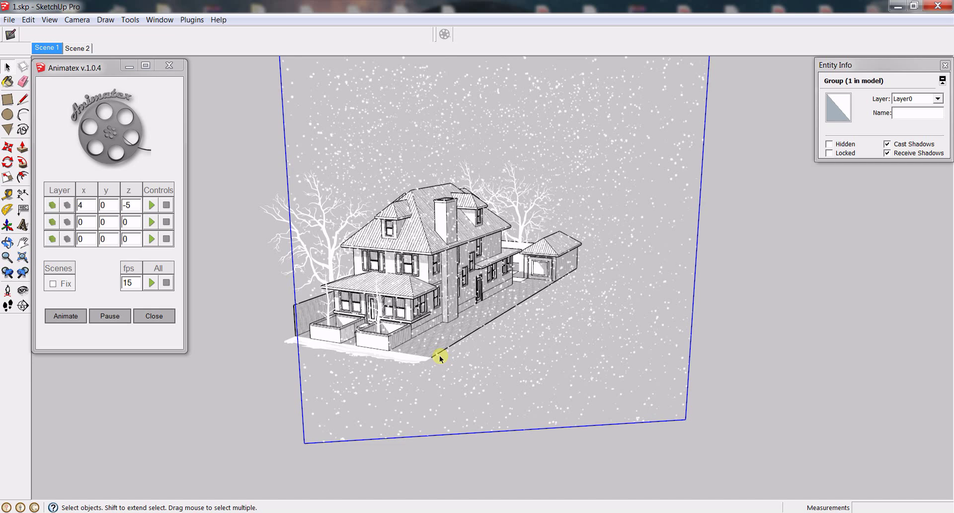
{"action": "middle_click_drag", "start_coordinate": [442, 360], "coordinate": [588, 290]}
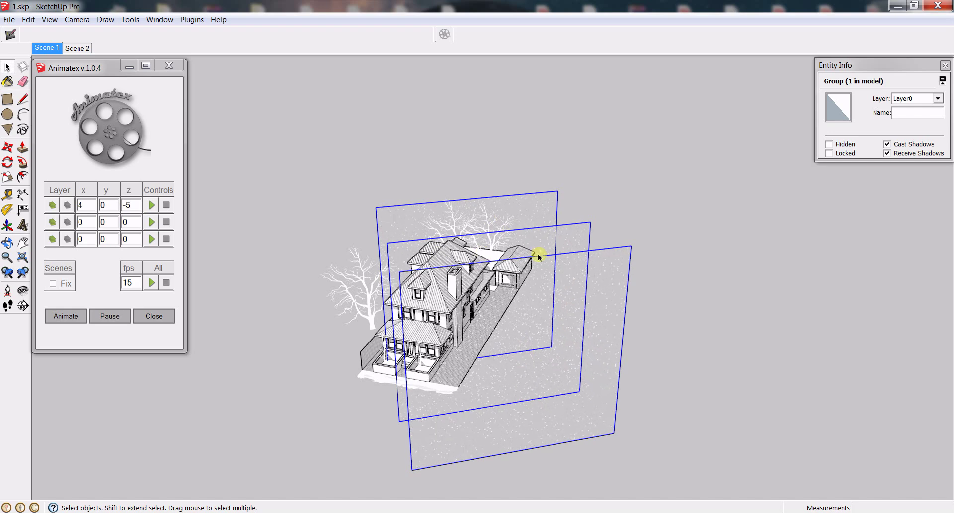
{"action": "scroll", "coordinate": [571, 303], "scroll_direction": "up", "scroll_amount": 8}
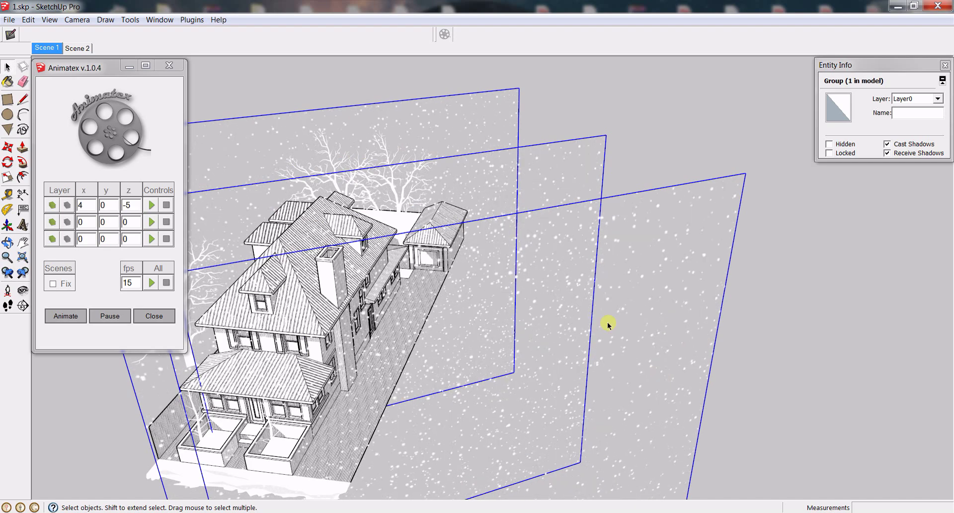
{"action": "middle_click_drag", "start_coordinate": [684, 326], "coordinate": [469, 447]}
{"action": "scroll", "coordinate": [452, 366], "scroll_direction": "up", "scroll_amount": 6}
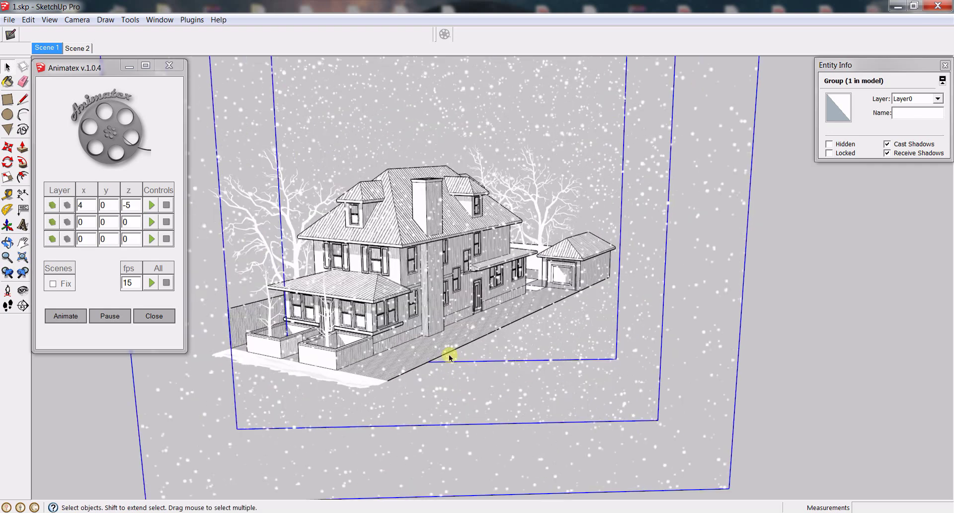
{"action": "middle_click_drag", "start_coordinate": [443, 388], "coordinate": [328, 269]}
{"action": "scroll", "coordinate": [367, 259], "scroll_direction": "down", "scroll_amount": 6}
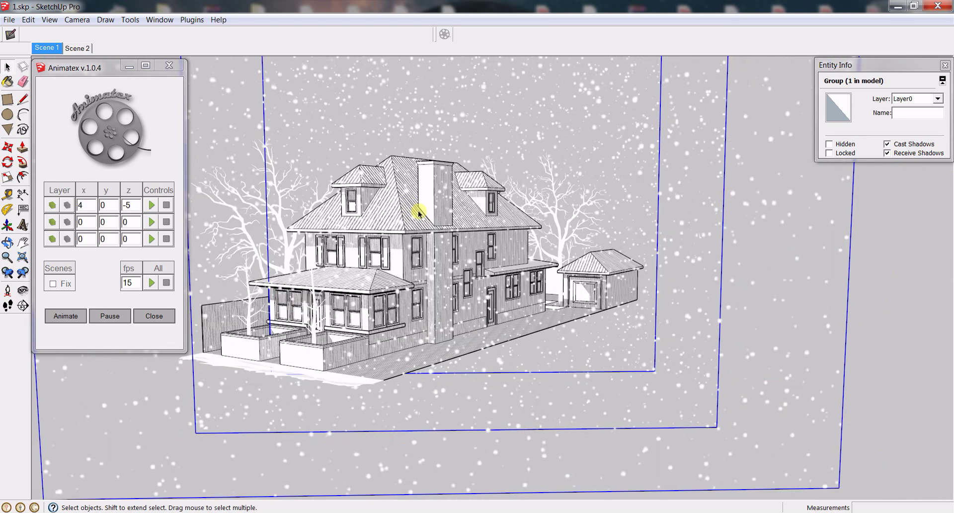
{"action": "scroll", "coordinate": [436, 293], "scroll_direction": "up", "scroll_amount": 5}
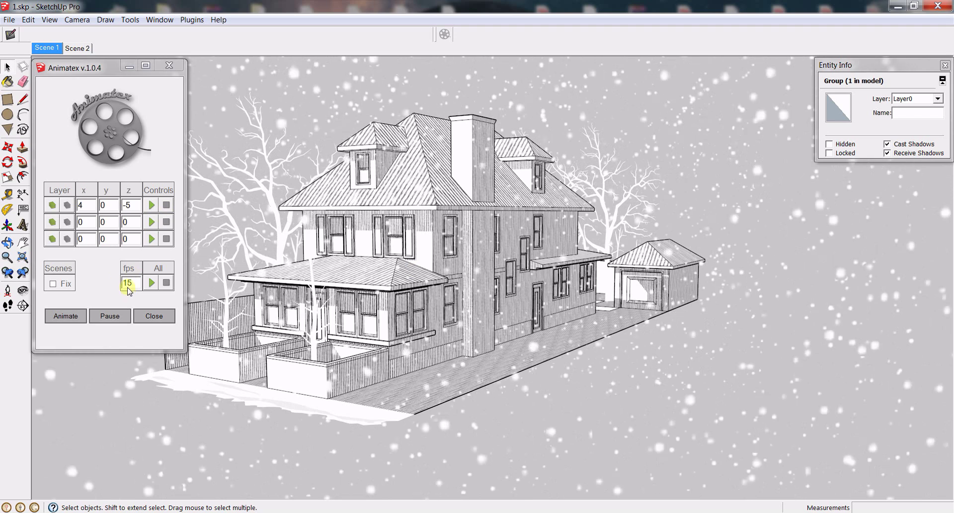
Set the first animation layer's x movement to 8 and its z movement to -15
{"action": "left_click", "coordinate": [87, 205]}
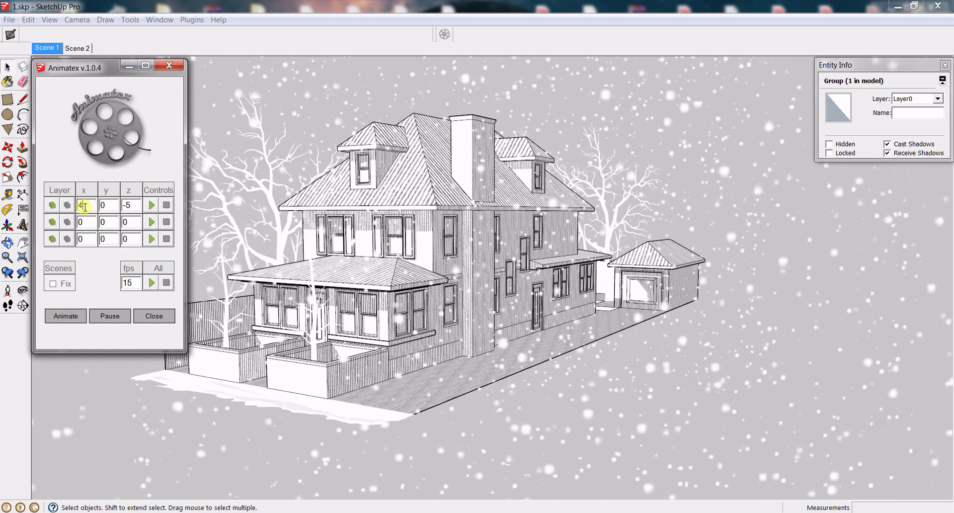
{"action": "left_click_drag", "start_coordinate": [85, 206], "coordinate": [77, 208]}
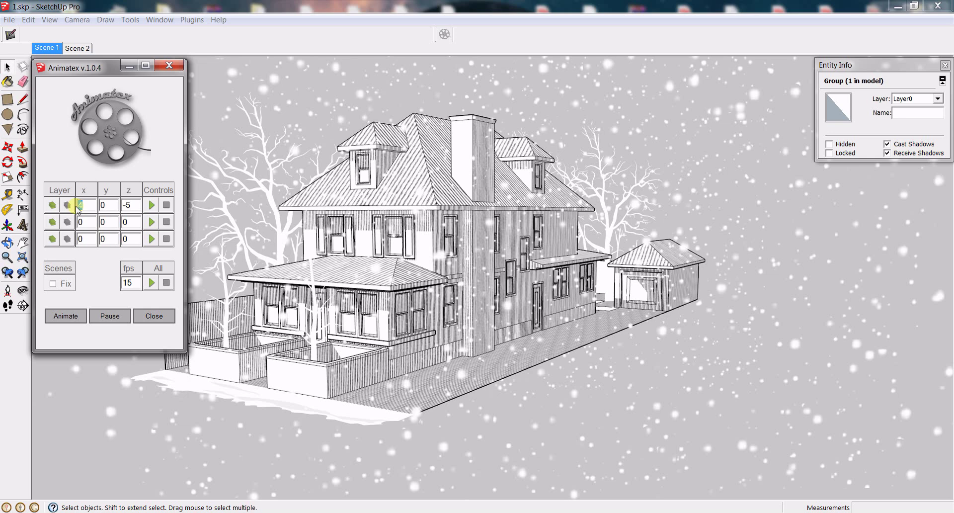
{"action": "type", "text": "8"}
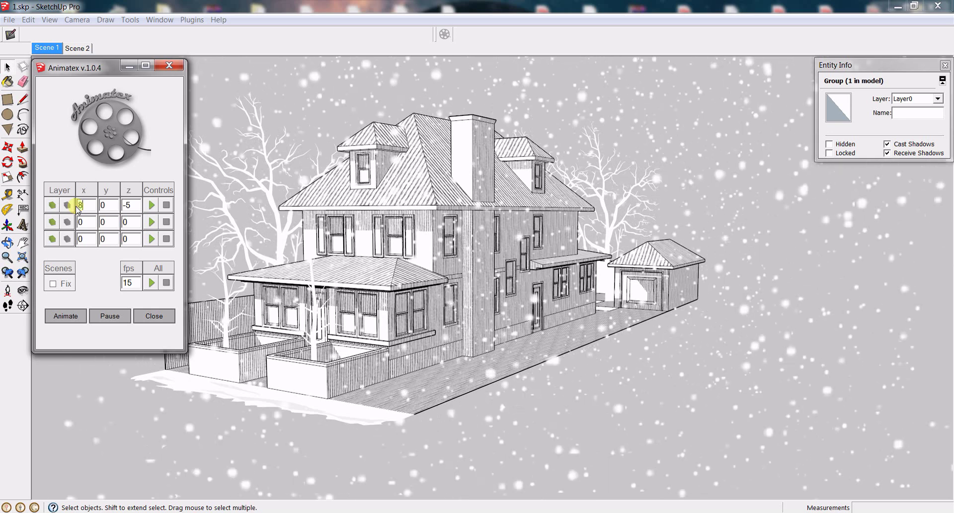
{"action": "left_click", "coordinate": [130, 206]}
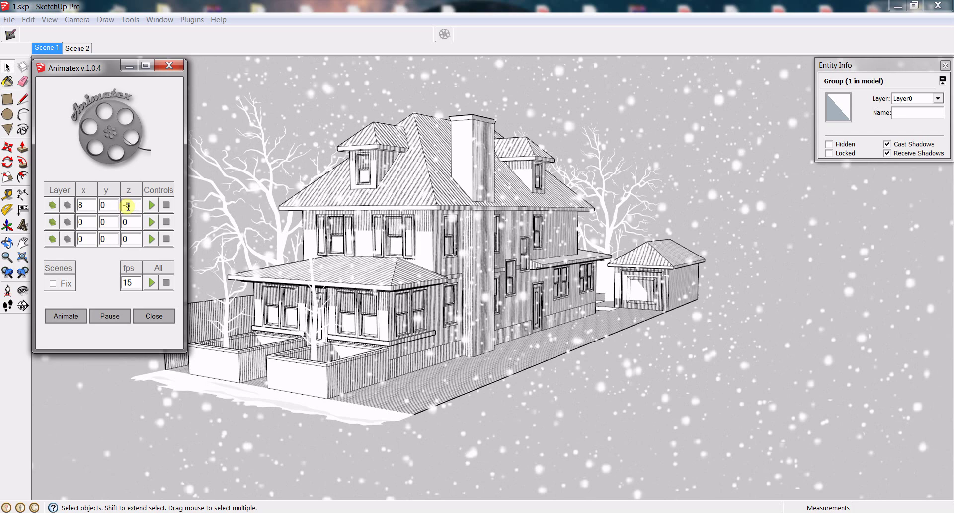
{"action": "type", "text": "1"}
Try a frame rate of 5 fps and restore it to 15 fps
{"action": "left_click", "coordinate": [131, 240]}
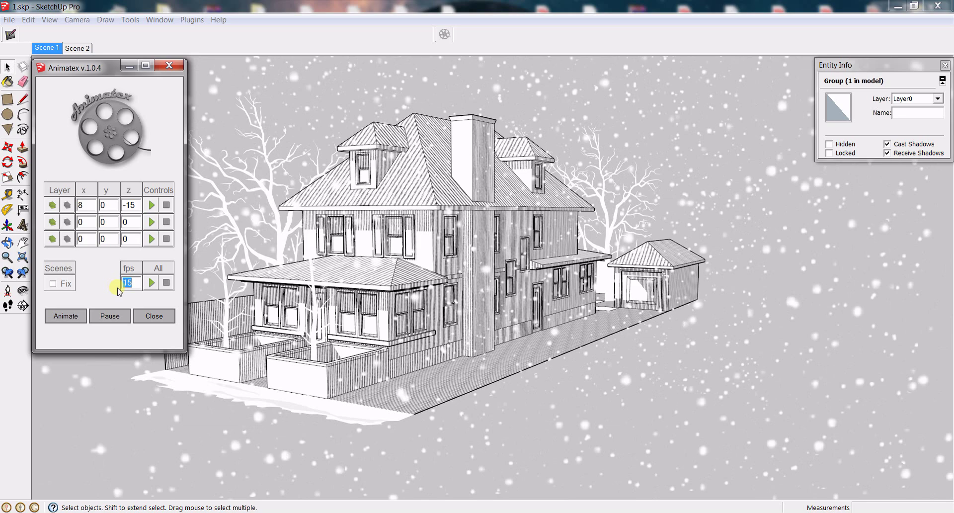
{"action": "type", "text": "5"}
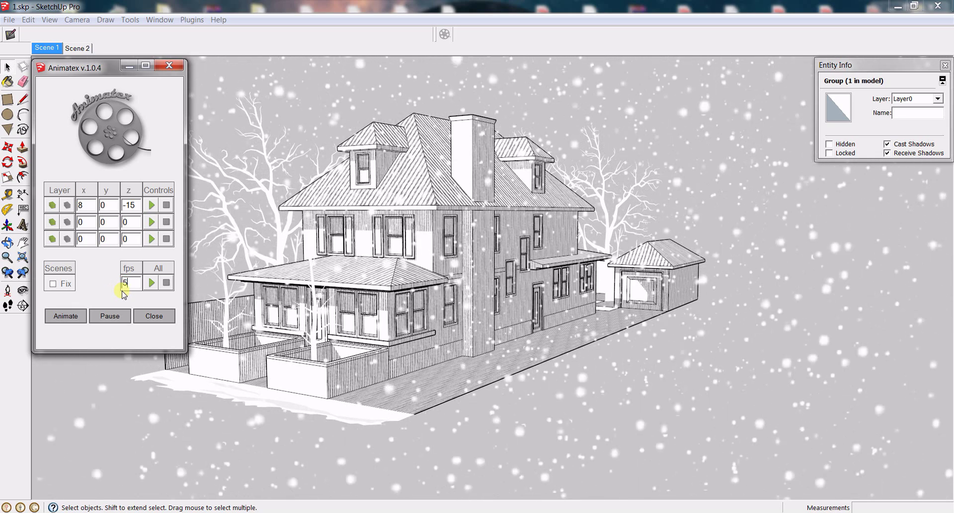
{"action": "double_click", "coordinate": [126, 282]}
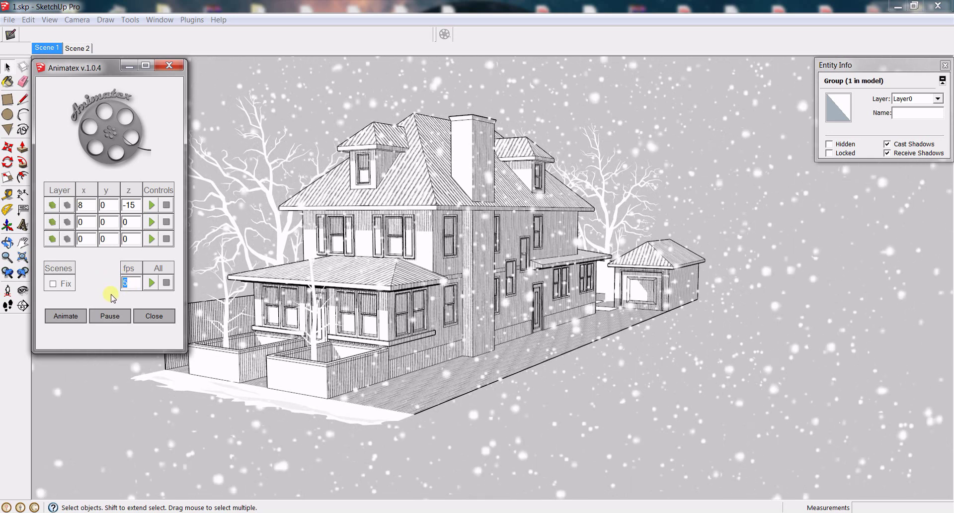
{"action": "type", "text": "15"}
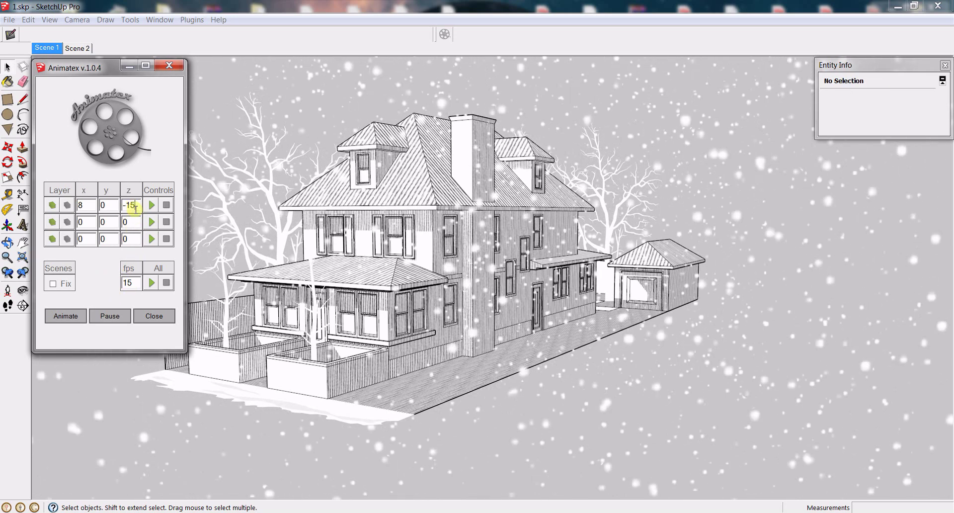
Set the first animation layer's z movement to -5 and its x movement to 4
{"action": "left_click", "coordinate": [133, 206]}
{"action": "key", "text": "BackSpace"}
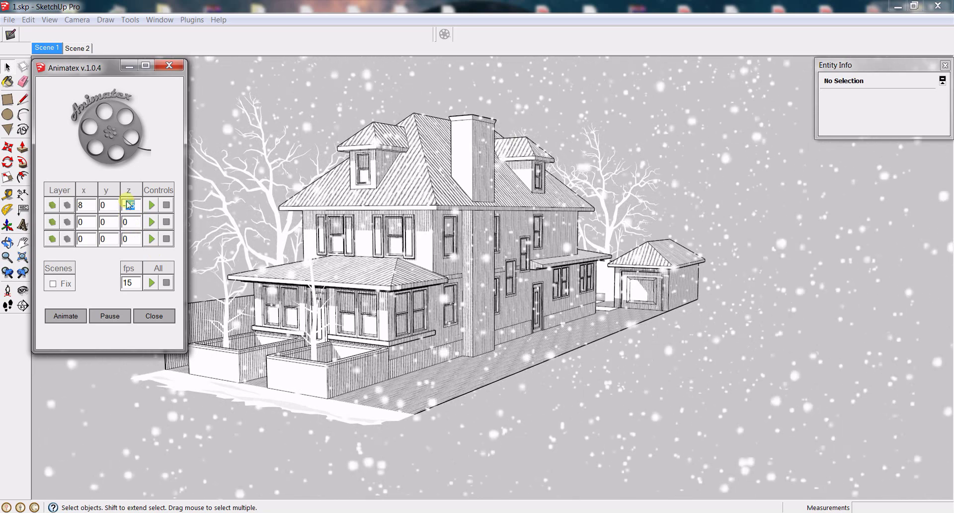
{"action": "left_click", "coordinate": [89, 205]}
{"action": "key", "text": "BackSpace"}
{"action": "type", "text": "4"}
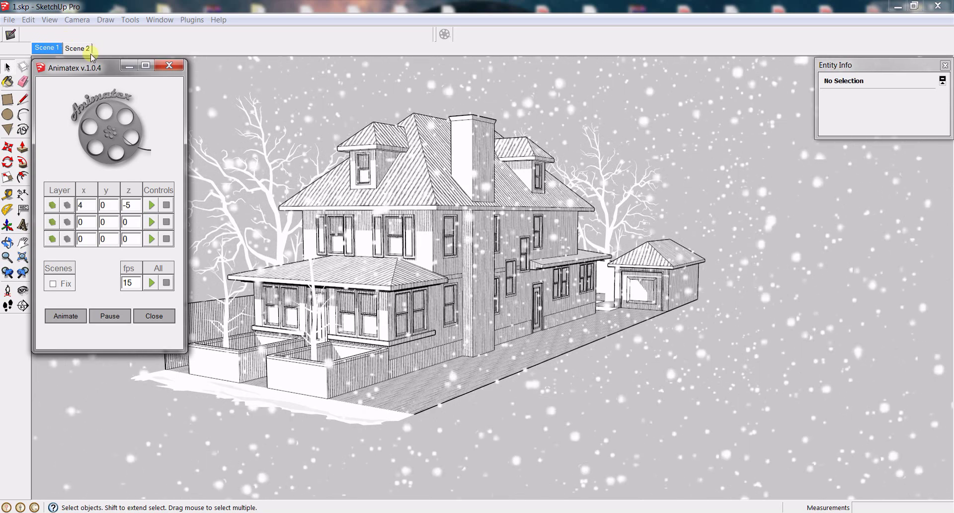
Try the Fix option for scenes by switching to Scene 2 and back to Scene 1
{"action": "mouse_move", "coordinate": [97, 71]}
{"action": "left_mouse_down"}
{"action": "mouse_move", "coordinate": [105, 75]}
{"action": "mouse_move", "coordinate": [101, 69]}
{"action": "left_mouse_up"}
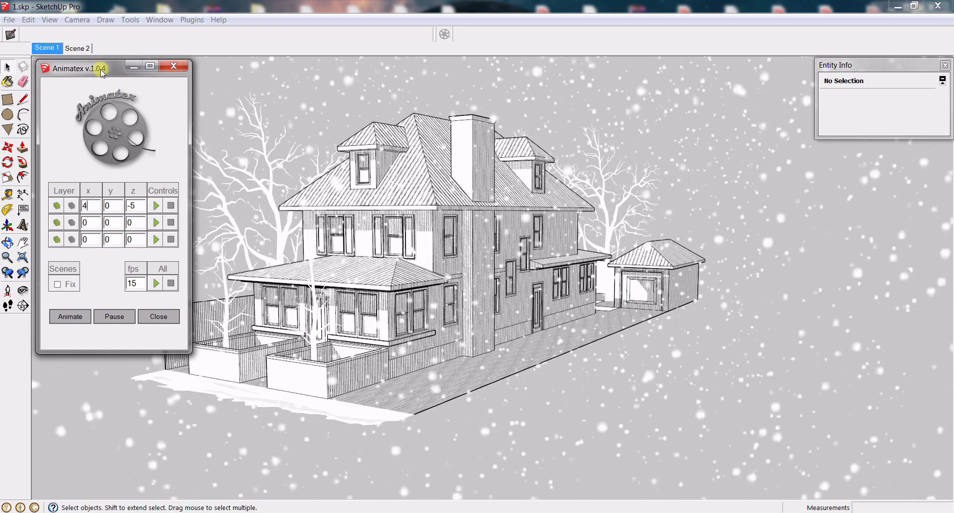
{"action": "left_click", "coordinate": [58, 285]}
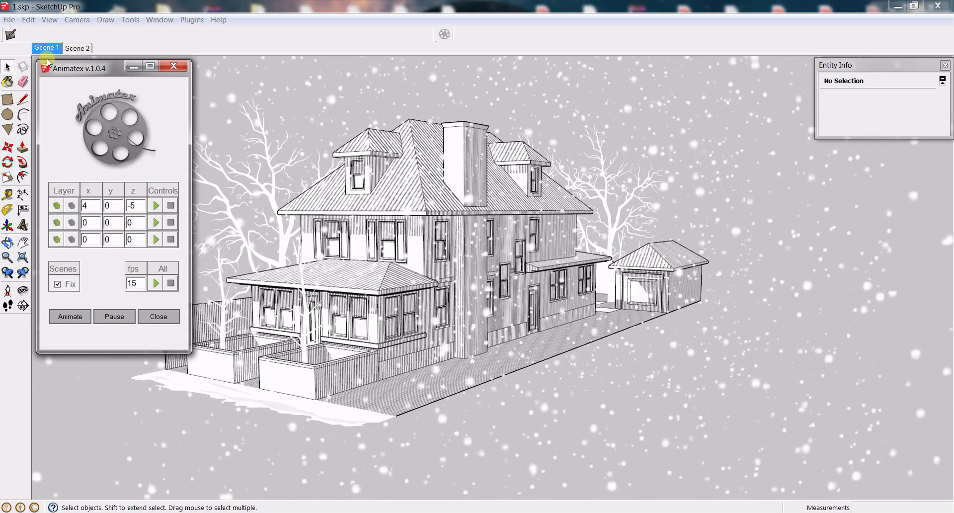
{"action": "left_click", "coordinate": [77, 48]}
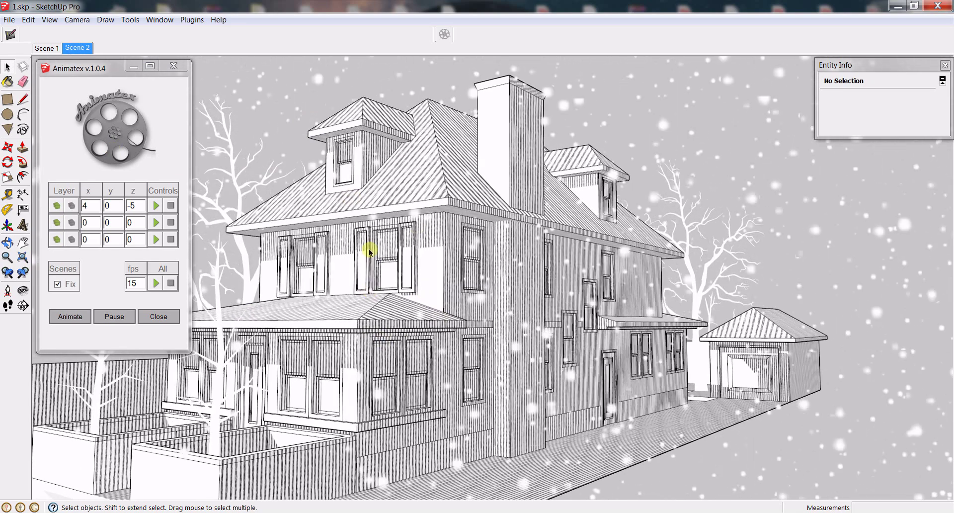
{"action": "left_click", "coordinate": [53, 49]}
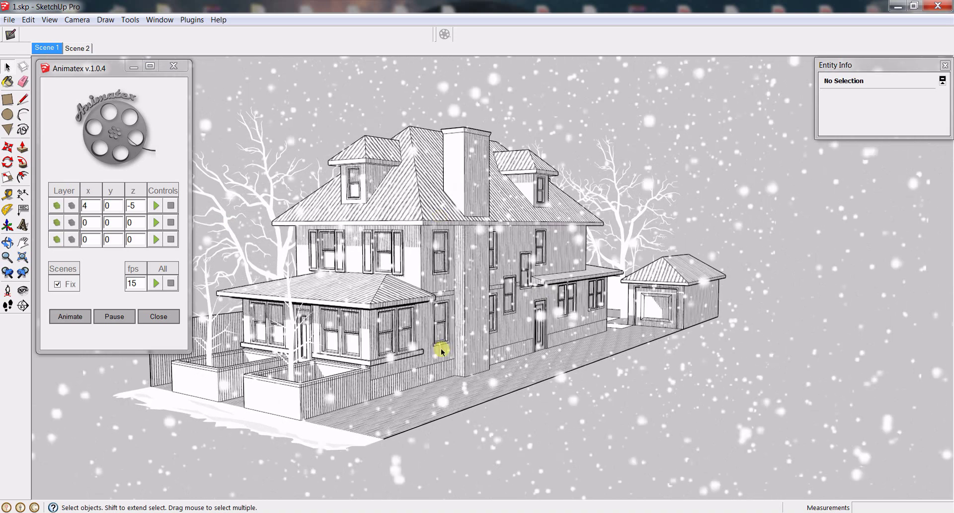
Open the front snow plane group and remove its face from the first animation layer
{"action": "middle_click_drag", "start_coordinate": [344, 289], "coordinate": [369, 341]}
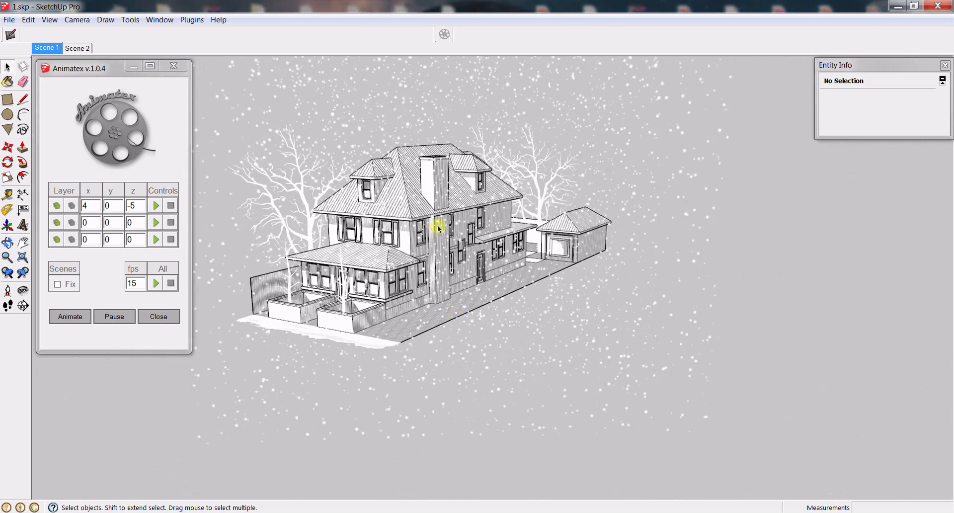
{"action": "middle_click_drag", "start_coordinate": [435, 222], "coordinate": [491, 347]}
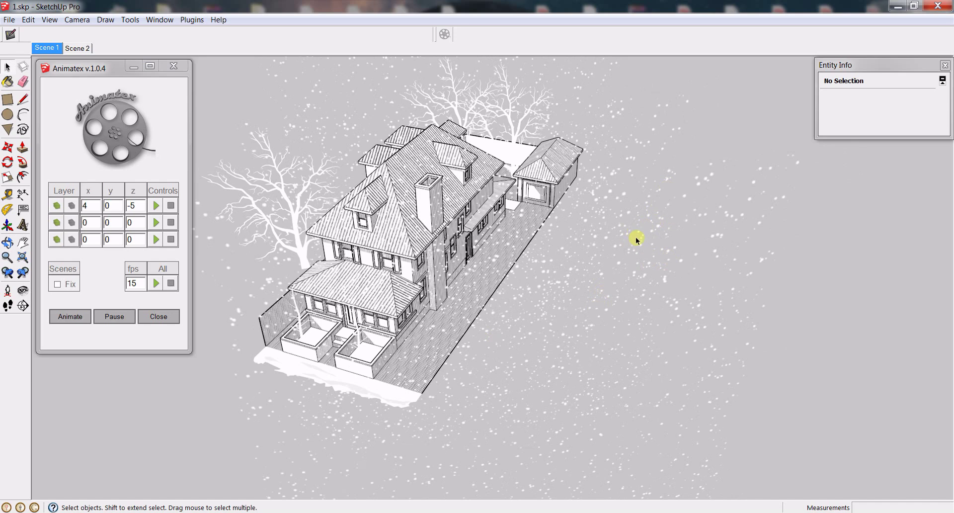
{"action": "left_click", "coordinate": [668, 203]}
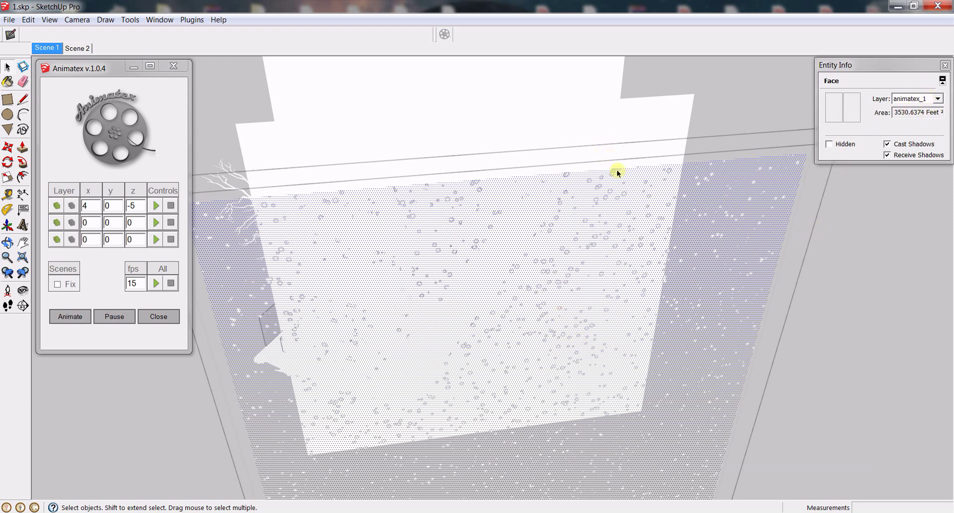
{"action": "left_click", "coordinate": [72, 208]}
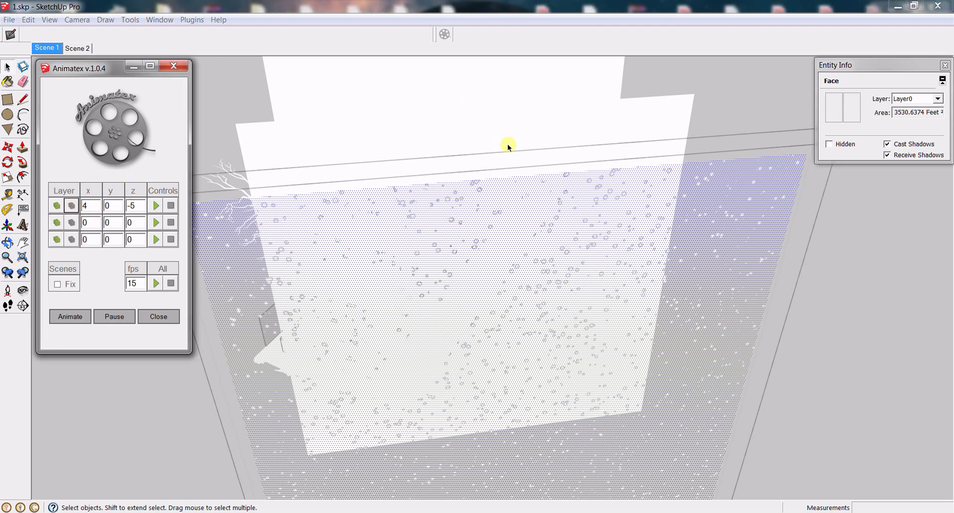
Remove the faces inside the middle and rear snow plane groups from the first animation layer
{"action": "scroll", "coordinate": [523, 130], "scroll_direction": "down", "scroll_amount": 5}
{"action": "scroll", "coordinate": [601, 137], "scroll_direction": "up", "scroll_amount": 5}
{"action": "left_click", "coordinate": [662, 111]}
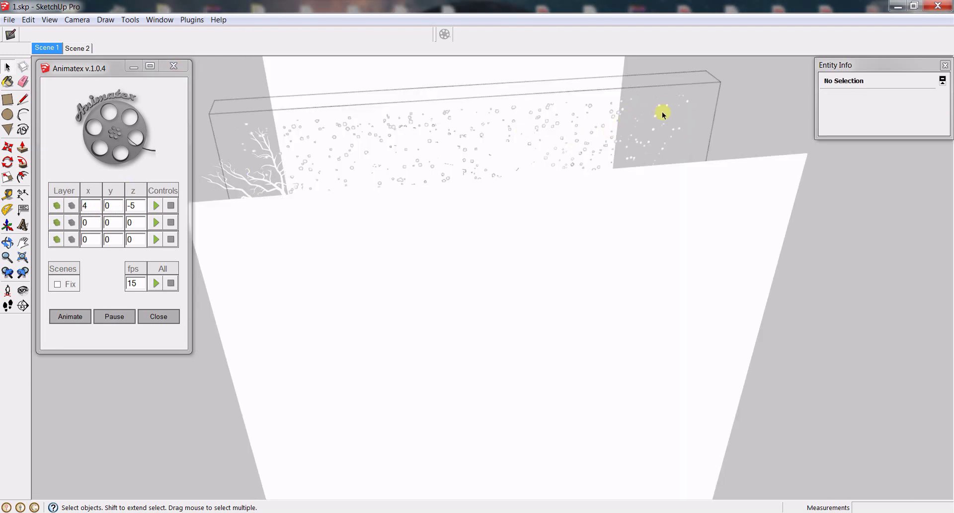
{"action": "left_click", "coordinate": [662, 112]}
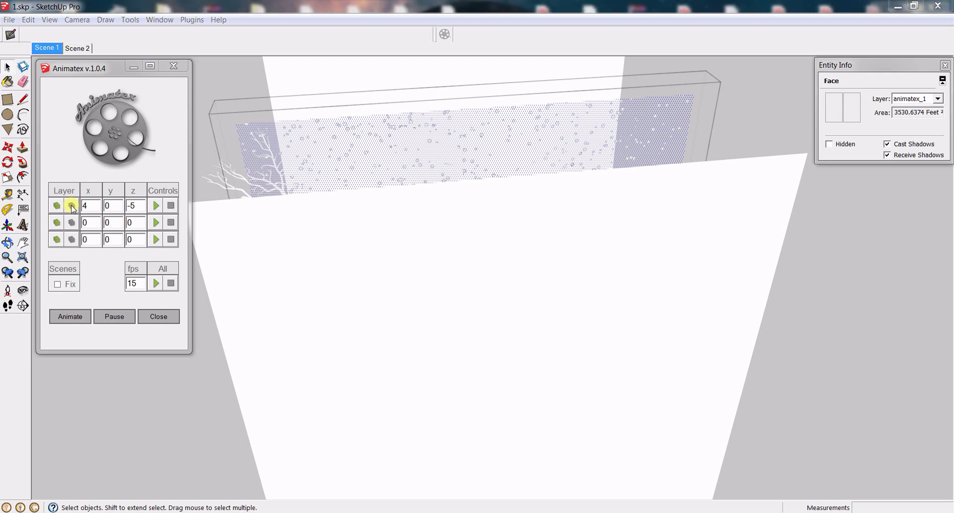
{"action": "left_click", "coordinate": [73, 207]}
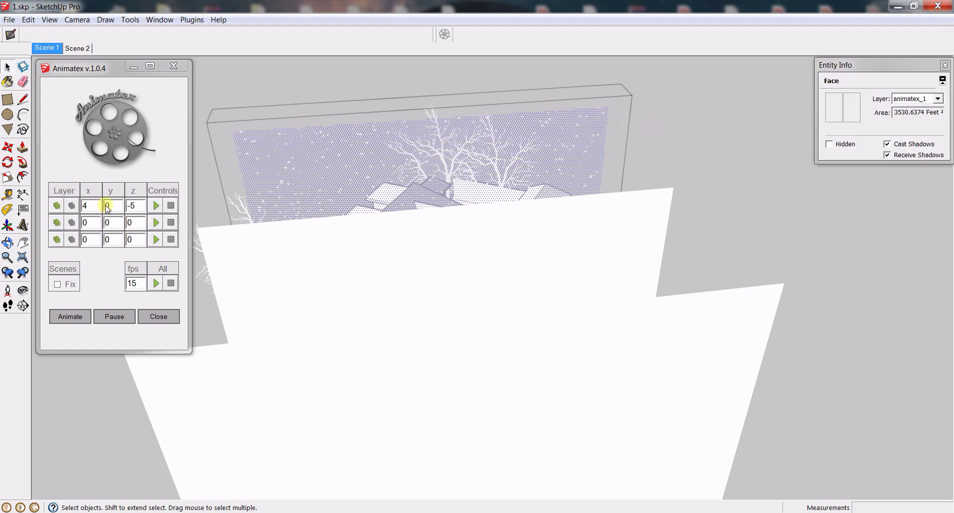
{"action": "left_click", "coordinate": [73, 205]}
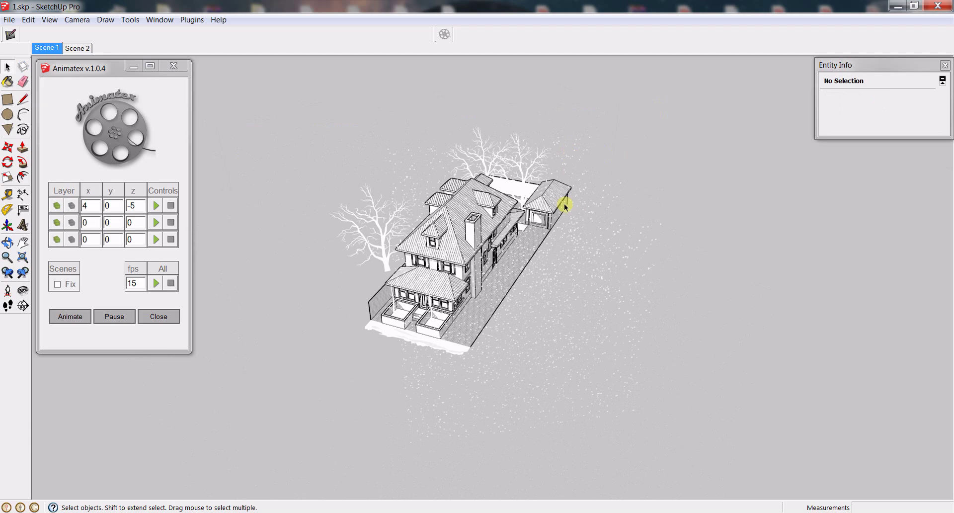
Play the first layer's animation to test whether the snow planes still move
{"action": "mouse_move", "coordinate": [557, 209]}
{"action": "middle_mouse_down"}
{"action": "mouse_move", "coordinate": [535, 226]}
{"action": "mouse_move", "coordinate": [529, 213]}
{"action": "middle_mouse_up"}
{"action": "scroll", "coordinate": [544, 267], "scroll_direction": "up", "scroll_amount": 6}
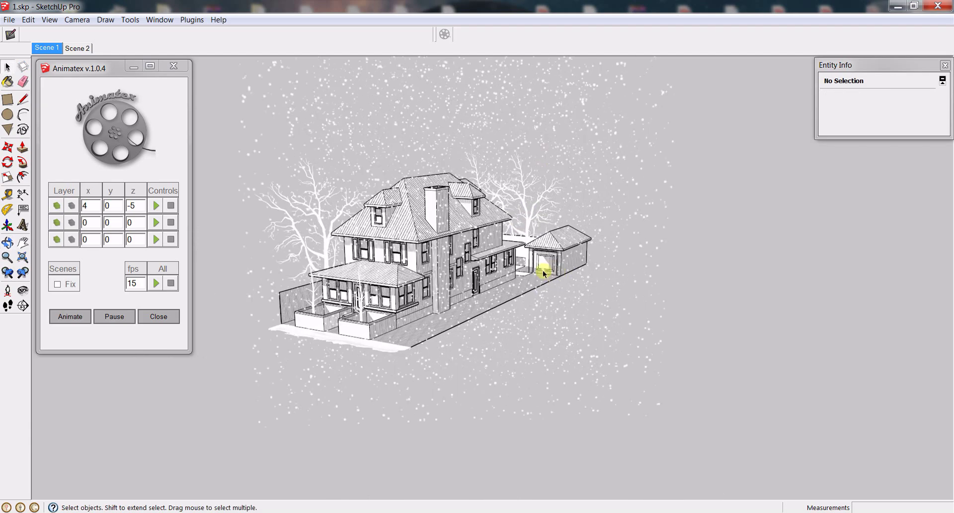
{"action": "middle_click_drag", "start_coordinate": [522, 320], "coordinate": [502, 307]}
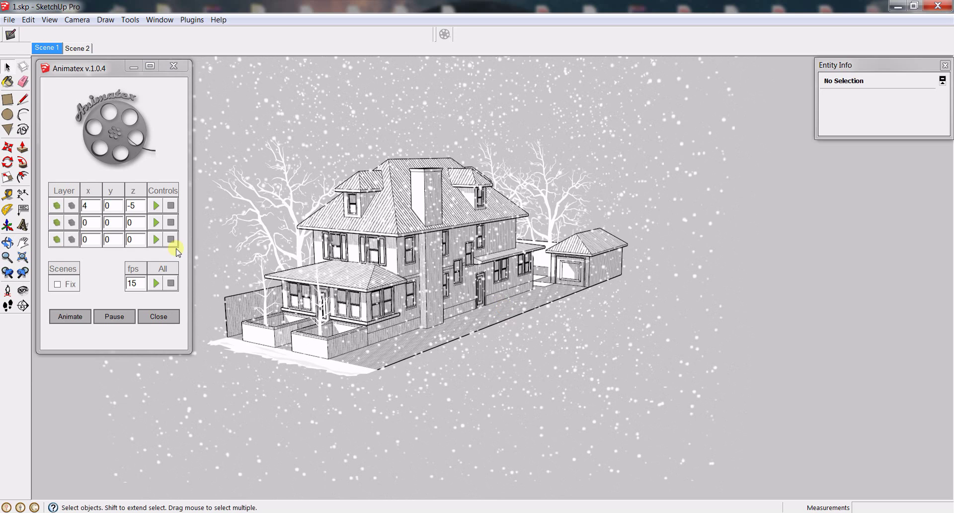
{"action": "left_click", "coordinate": [158, 206]}
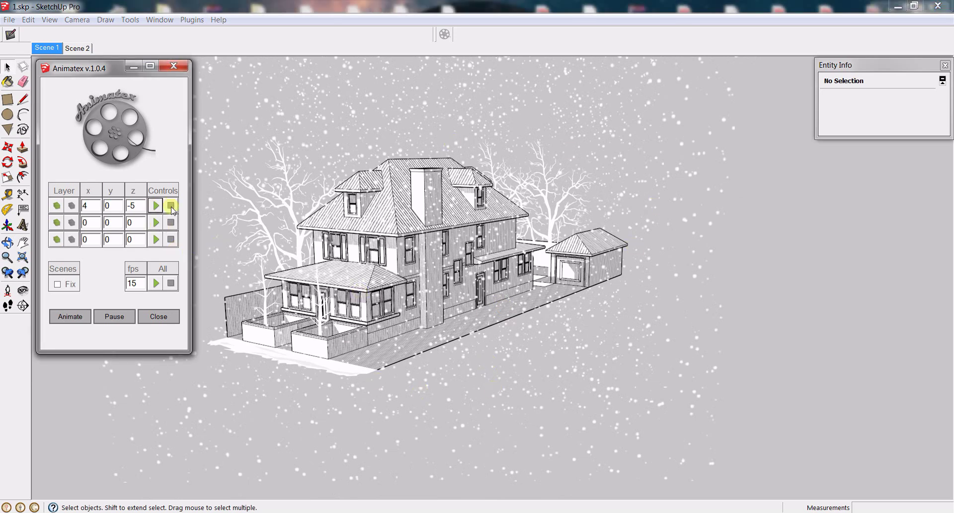
{"action": "left_click", "coordinate": [496, 371]}
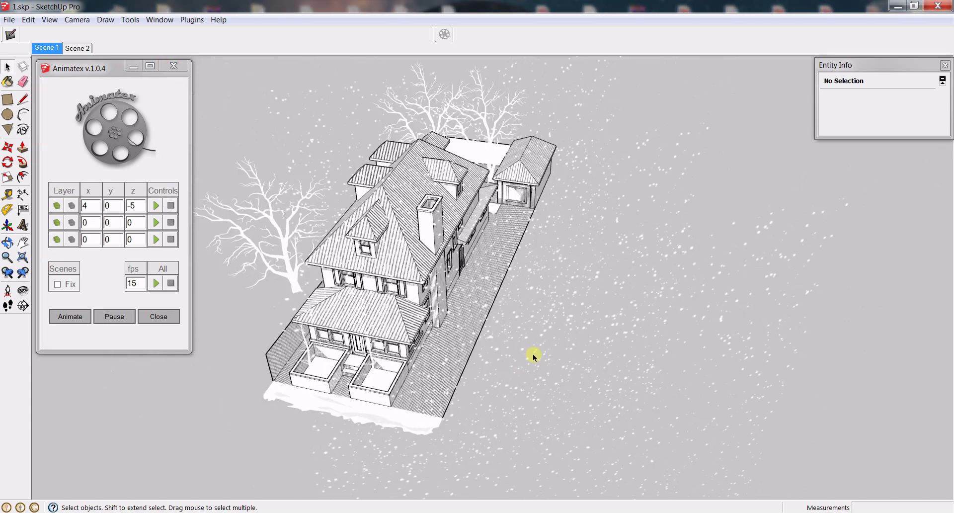
Add the front snow plane group as a whole to the first animation layer and test-play that layer
{"action": "double_click", "coordinate": [674, 308]}
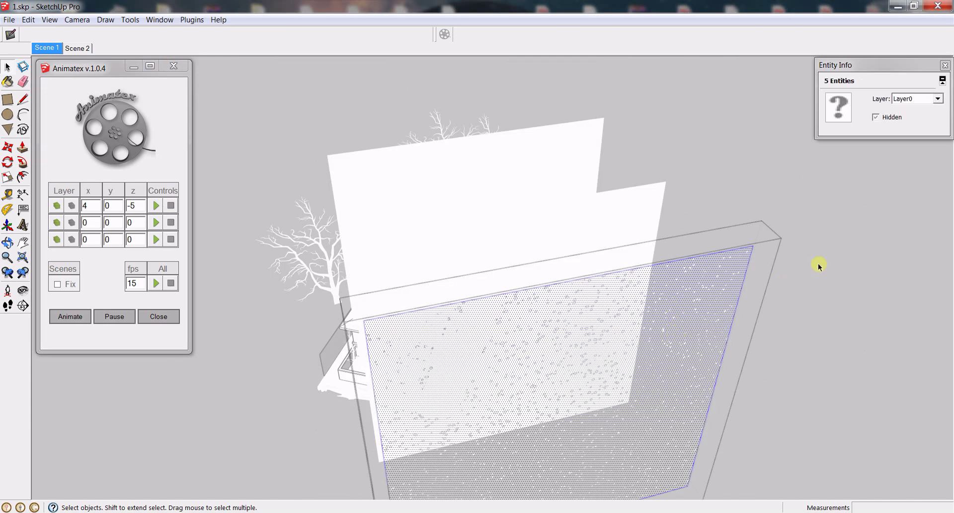
{"action": "left_click", "coordinate": [666, 279]}
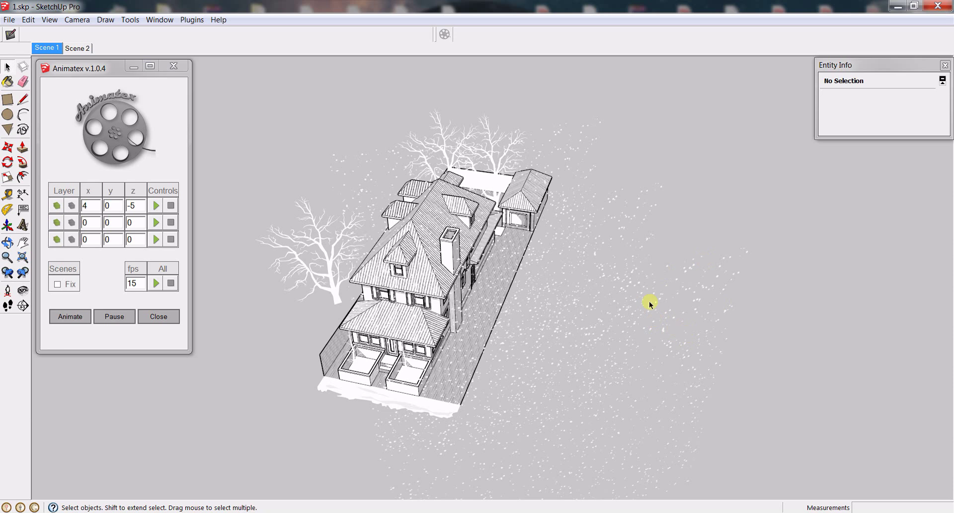
{"action": "left_click", "coordinate": [666, 309]}
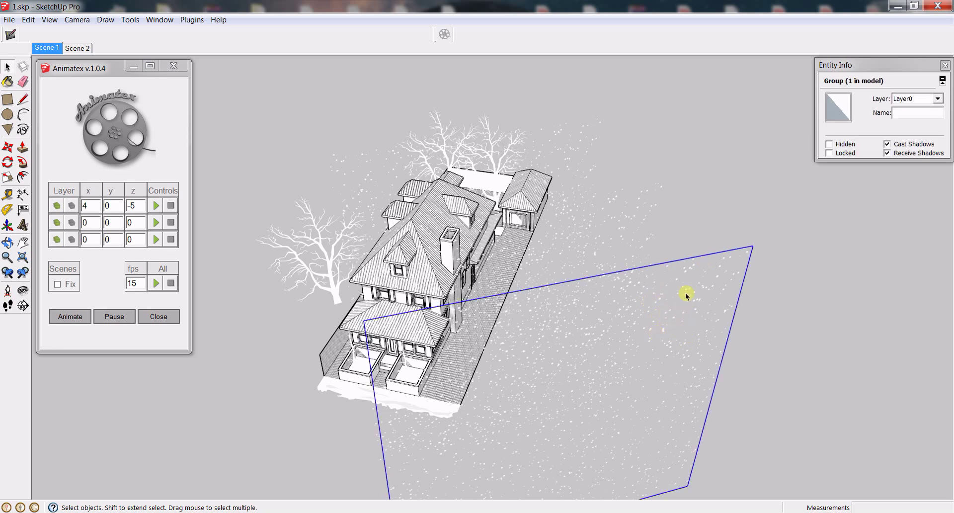
{"action": "left_click", "coordinate": [56, 205]}
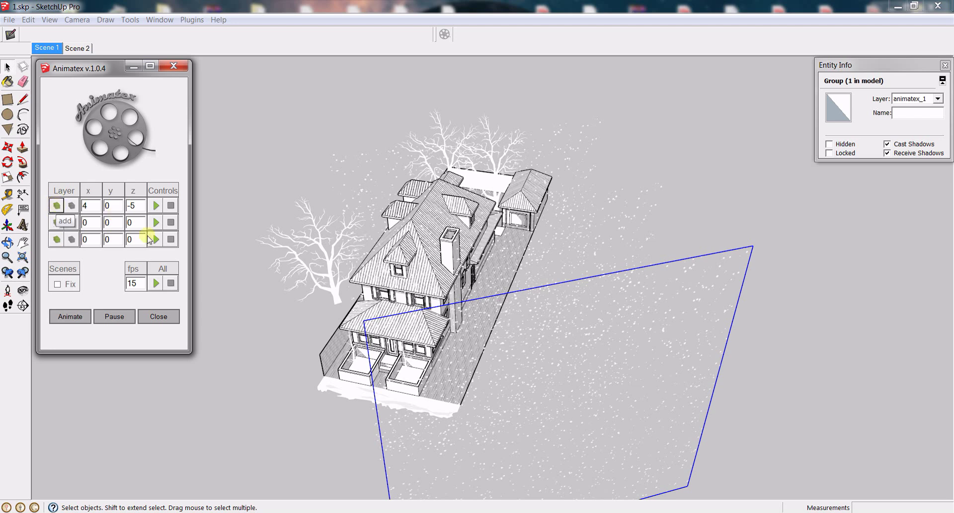
{"action": "left_click", "coordinate": [154, 205]}
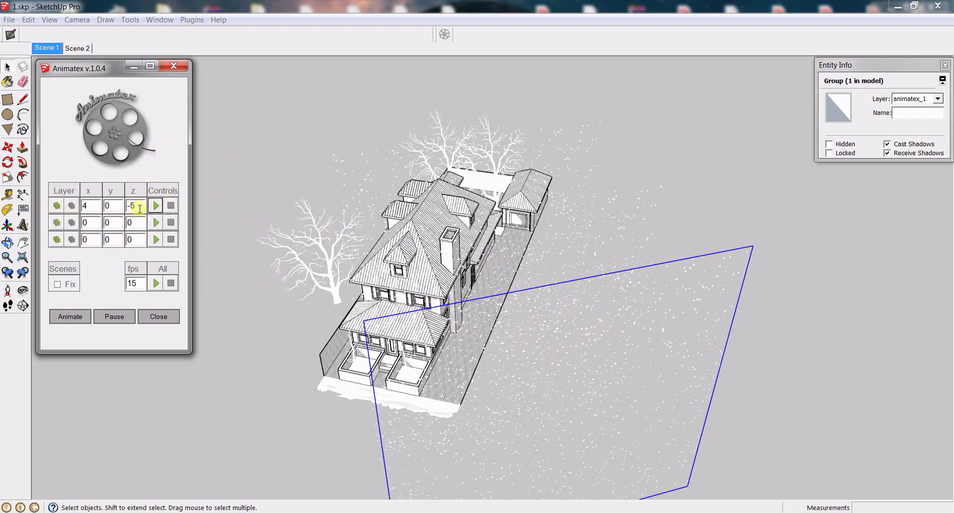
{"action": "left_click", "coordinate": [169, 207]}
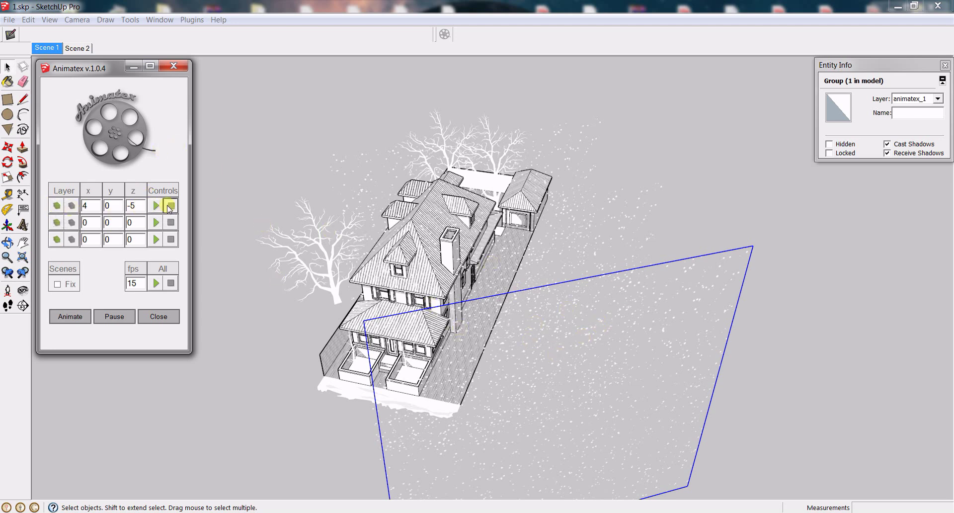
Open the front snow plane group and add the face inside it to the first animation layer
{"action": "double_click", "coordinate": [625, 331]}
{"action": "double_click", "coordinate": [658, 291]}
{"action": "left_click", "coordinate": [661, 291]}
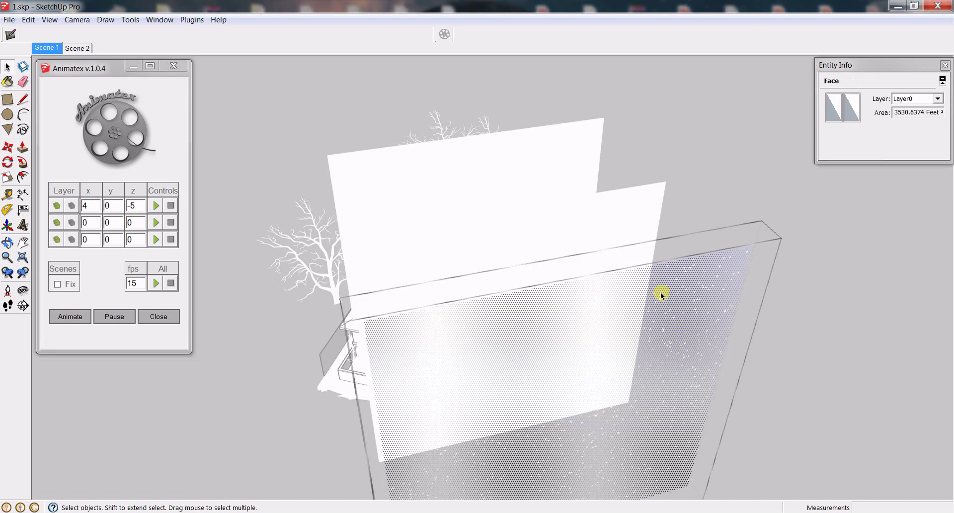
{"action": "left_click", "coordinate": [57, 206]}
{"action": "left_click", "coordinate": [56, 206]}
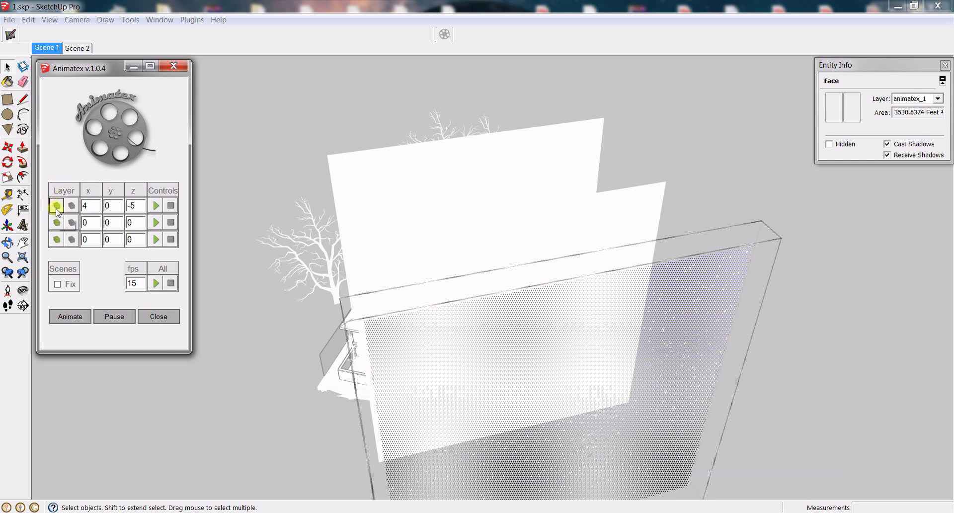
Add the faces inside the middle and rear snow plane groups to the first animation layer
{"action": "left_click", "coordinate": [595, 222]}
{"action": "key", "text": "ctrl+z"}
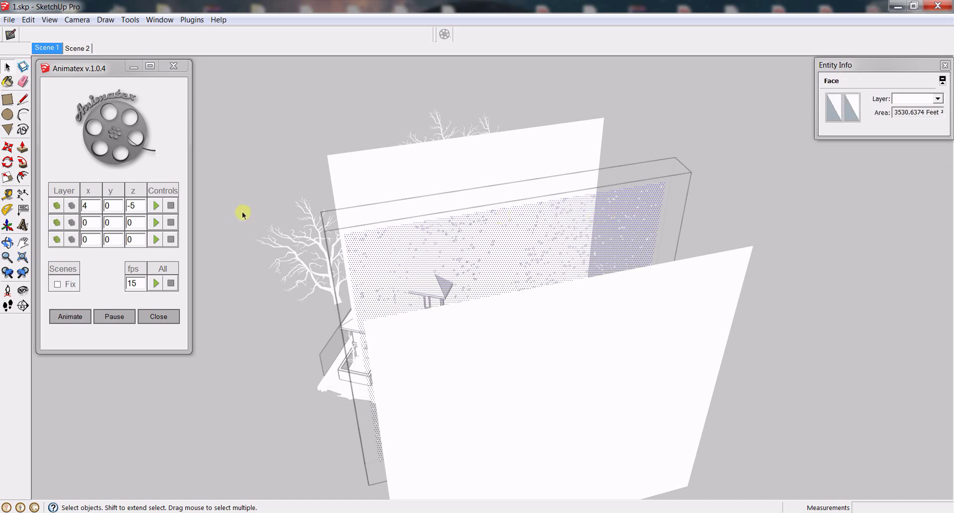
{"action": "left_click", "coordinate": [57, 207]}
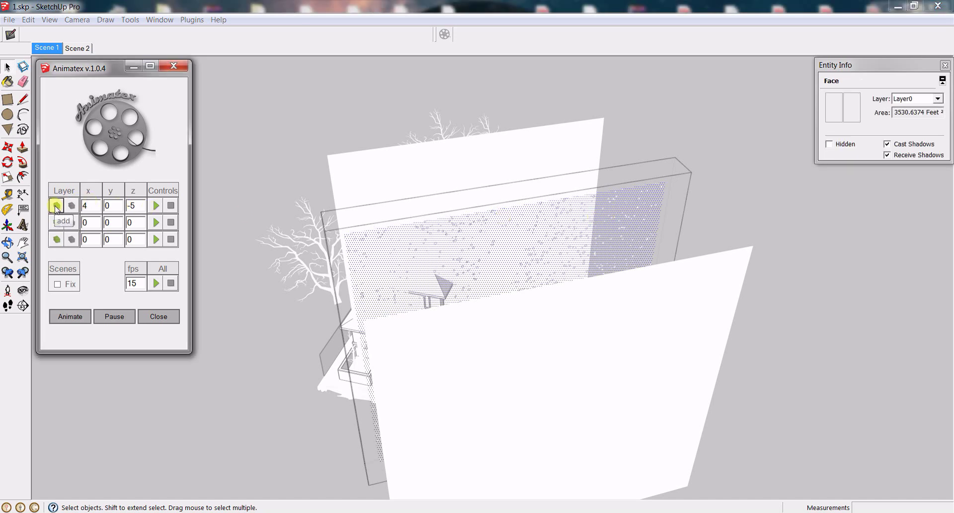
{"action": "left_click", "coordinate": [547, 151]}
{"action": "key", "text": "ctrl+z"}
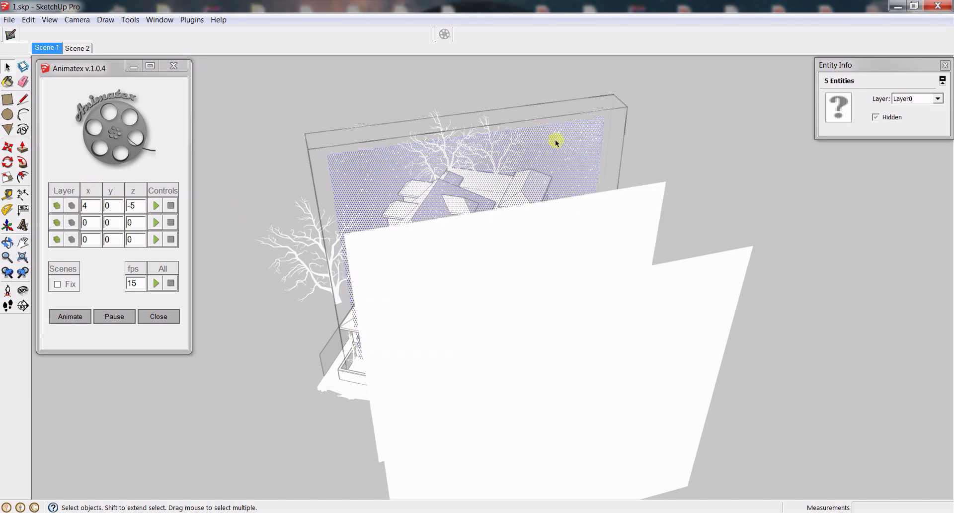
{"action": "left_click", "coordinate": [57, 206]}
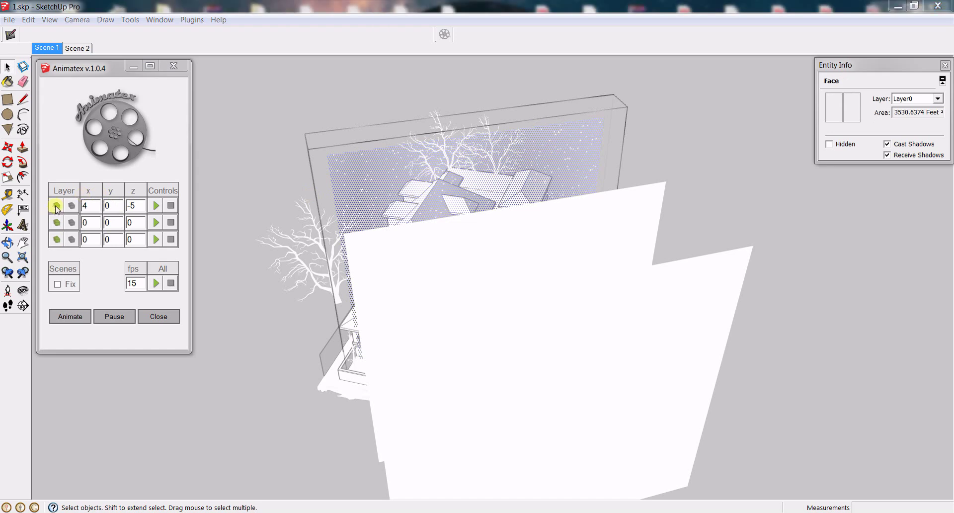
Play the first layer's animation to check the snow falling around the house
{"action": "left_click", "coordinate": [155, 205]}
{"action": "middle_click", "coordinate": [588, 408]}
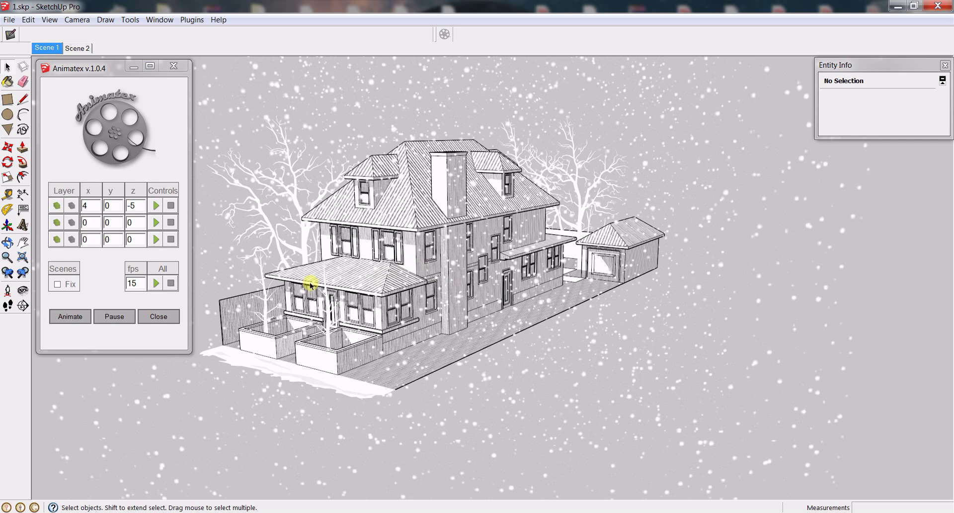
{"action": "left_click", "coordinate": [155, 205]}
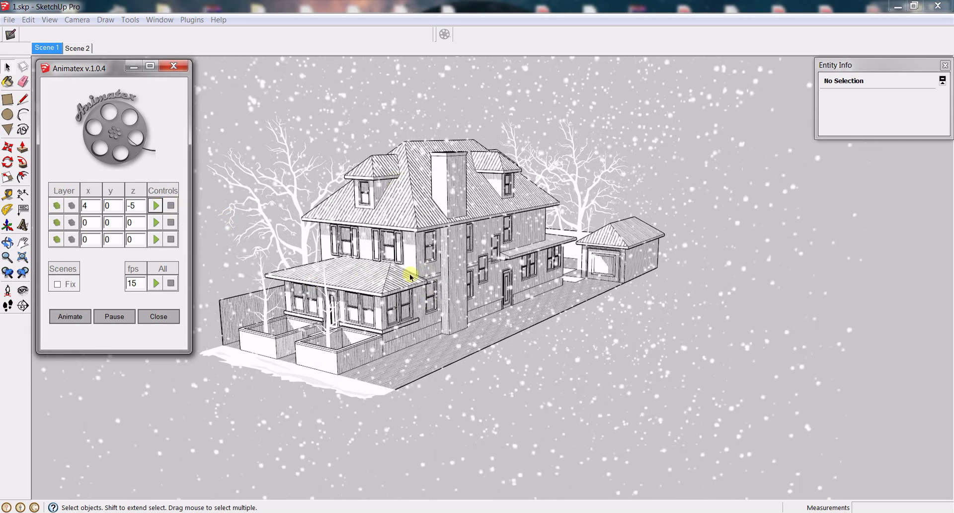